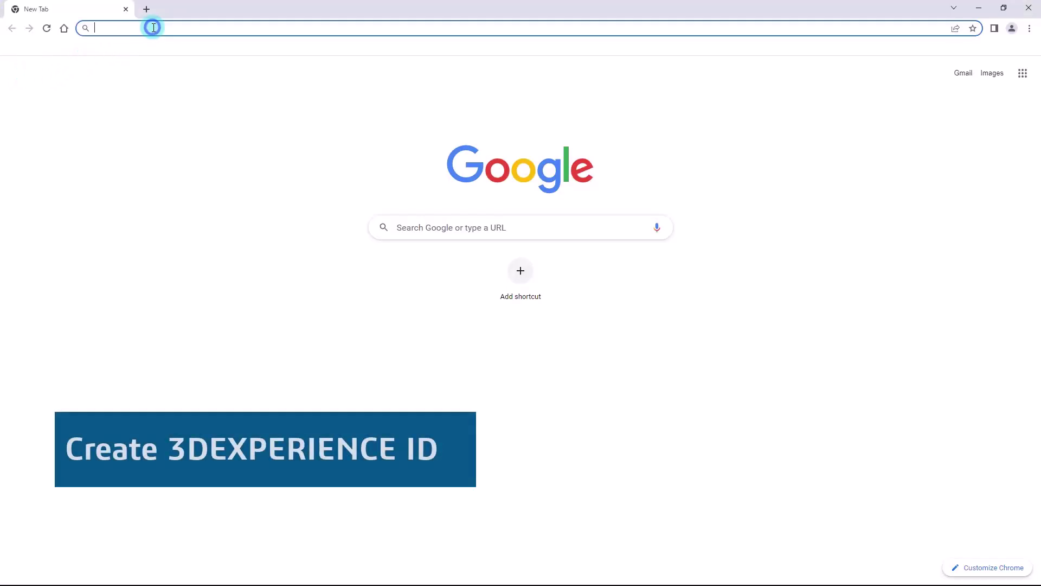
type("www.solidworks.com/product/students")
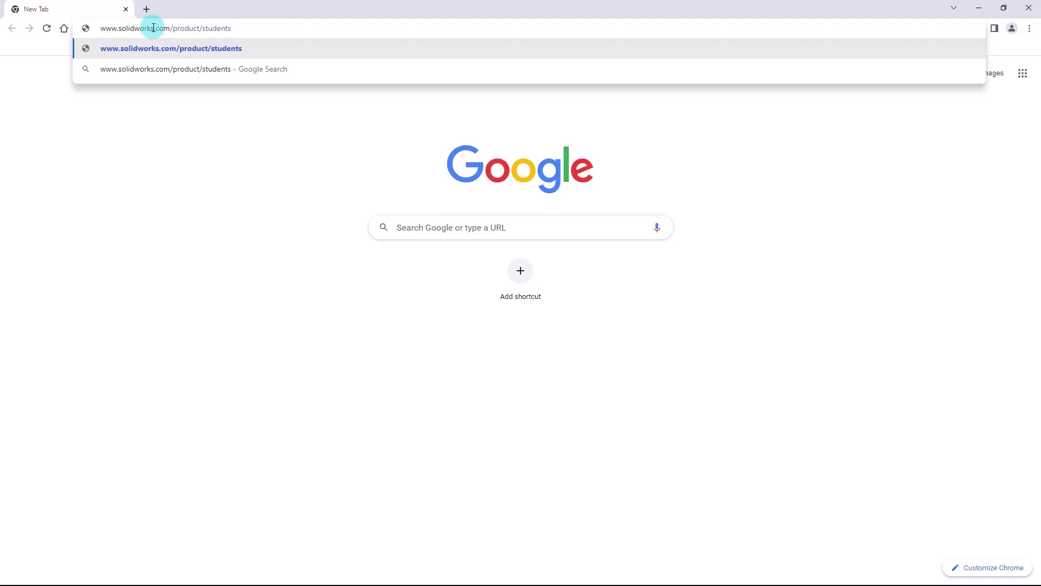
key("Return")
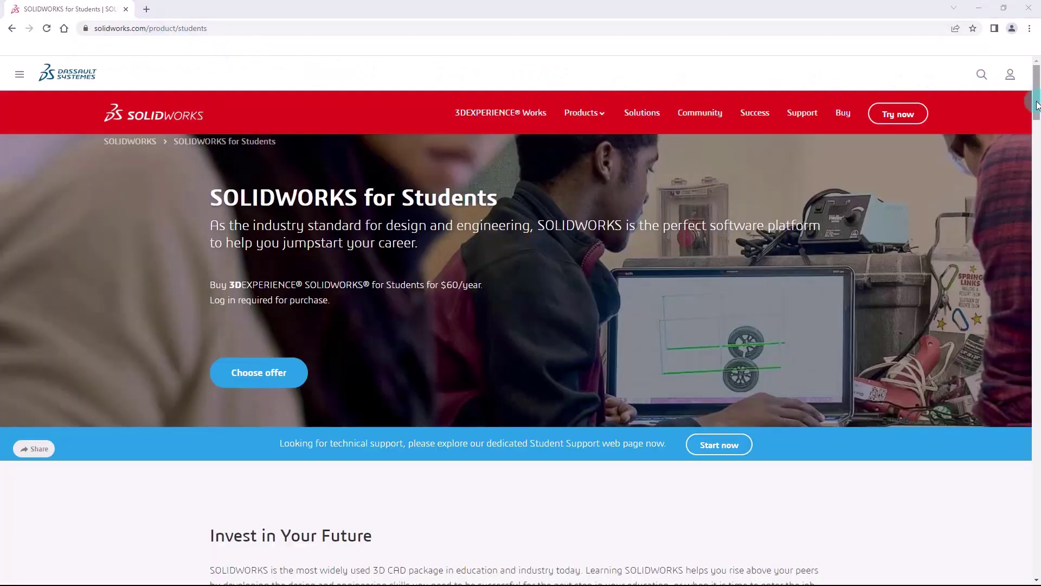
left_click_drag(1037, 105, 1036, 370)
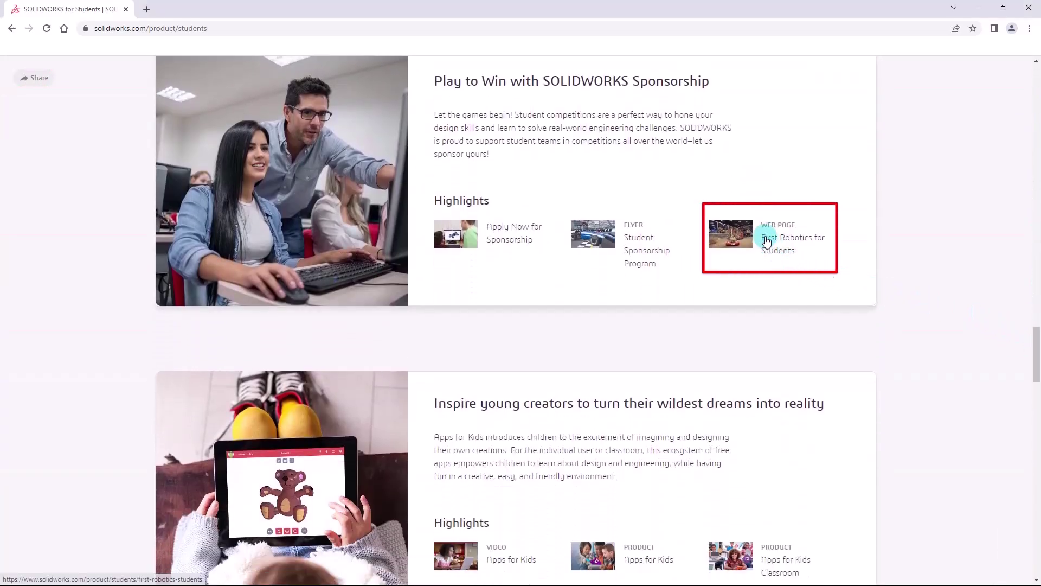
left_click(767, 241)
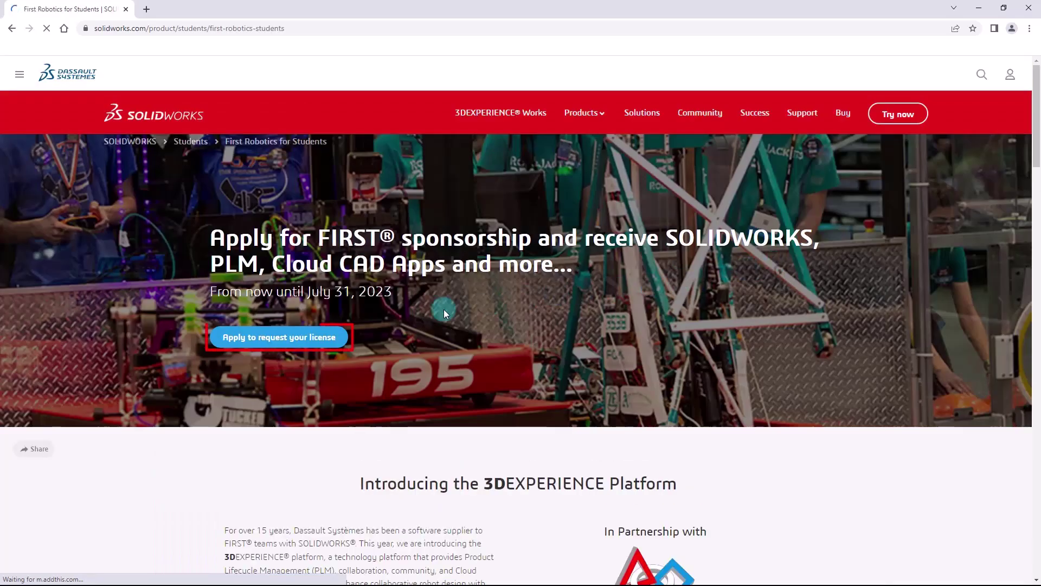
scroll(290, 338, "down", 5)
scroll(290, 337, "down", 10)
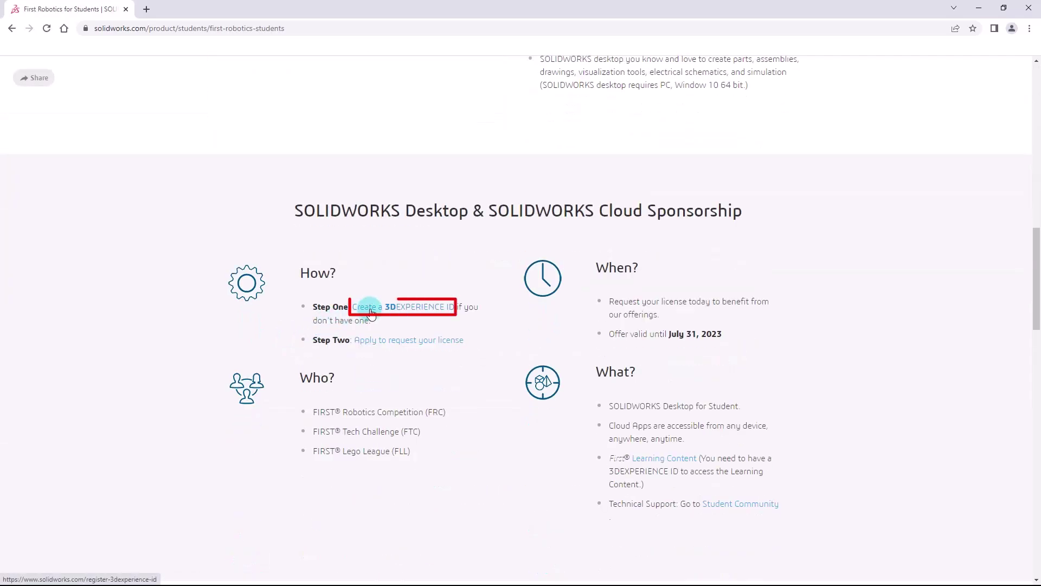
Step: Register a new 3DEXPERIENCE ID and accept the platform's Terms of Use
left_click(371, 314)
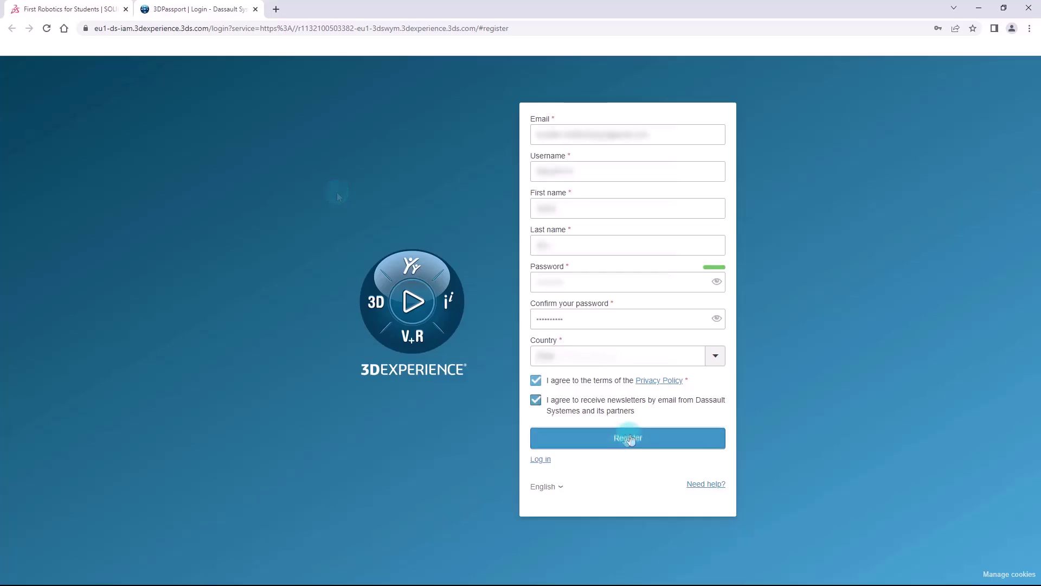
left_click(630, 437)
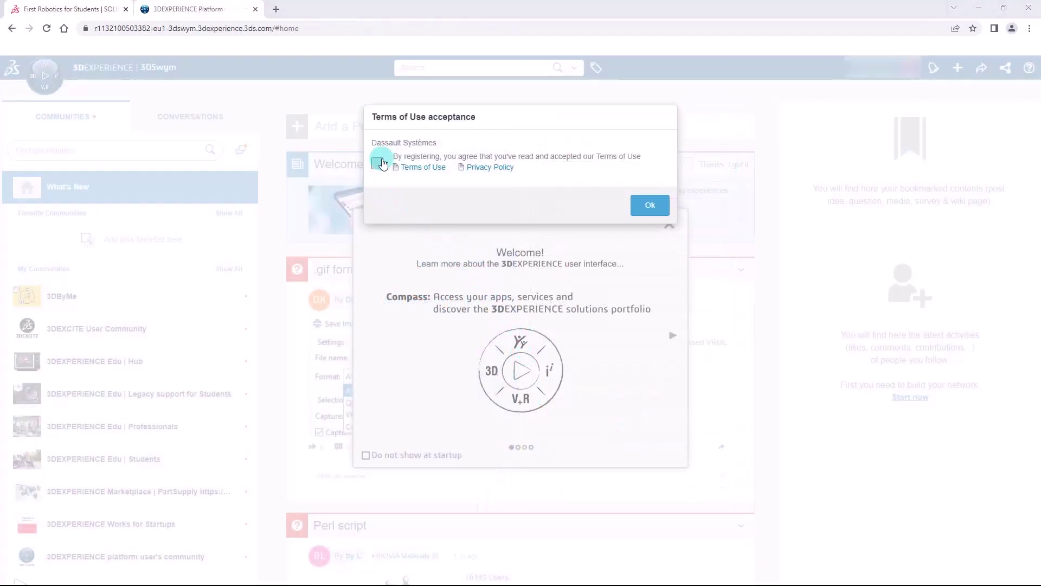
left_click(380, 163)
left_click(648, 205)
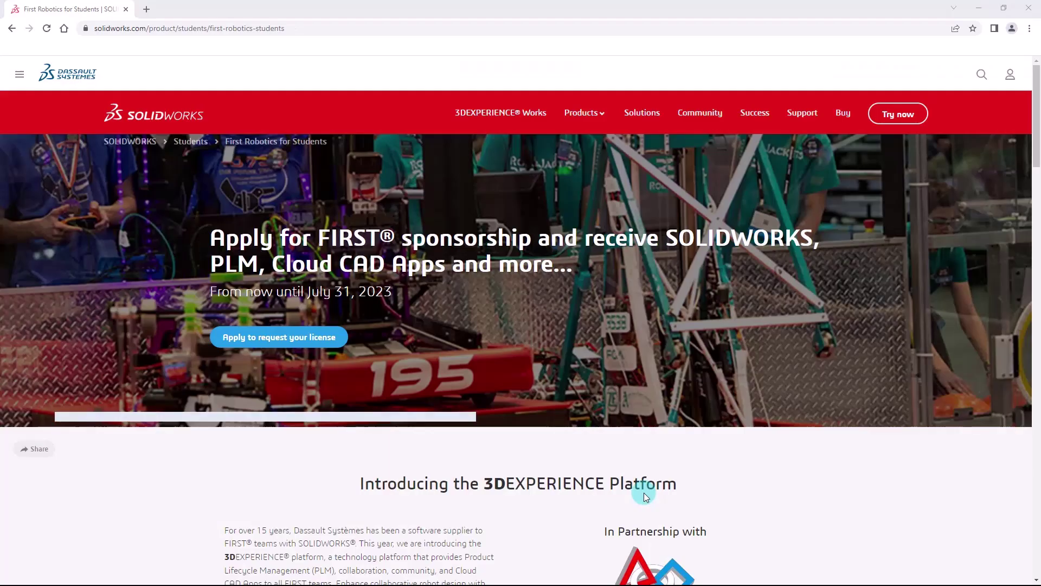
Step: Start the license request, agree to personal data processing, and begin the school/organization details
left_click(288, 342)
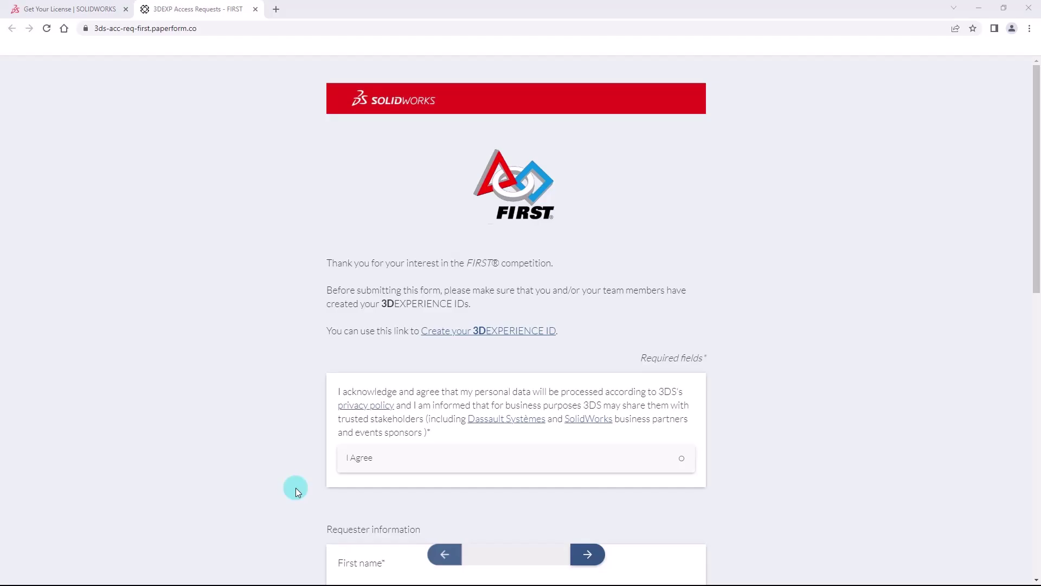
left_click(394, 460)
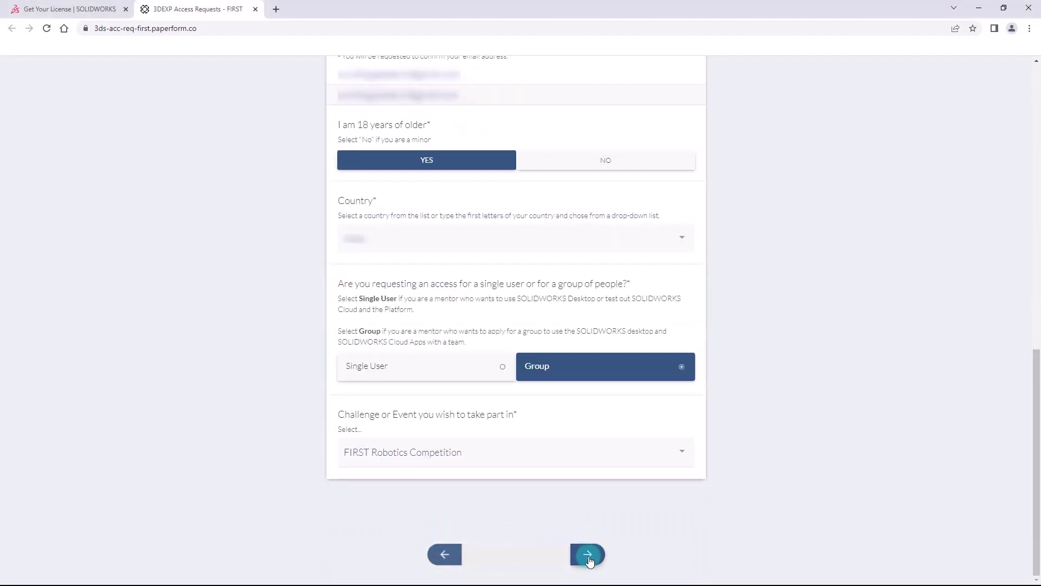
left_click(589, 556)
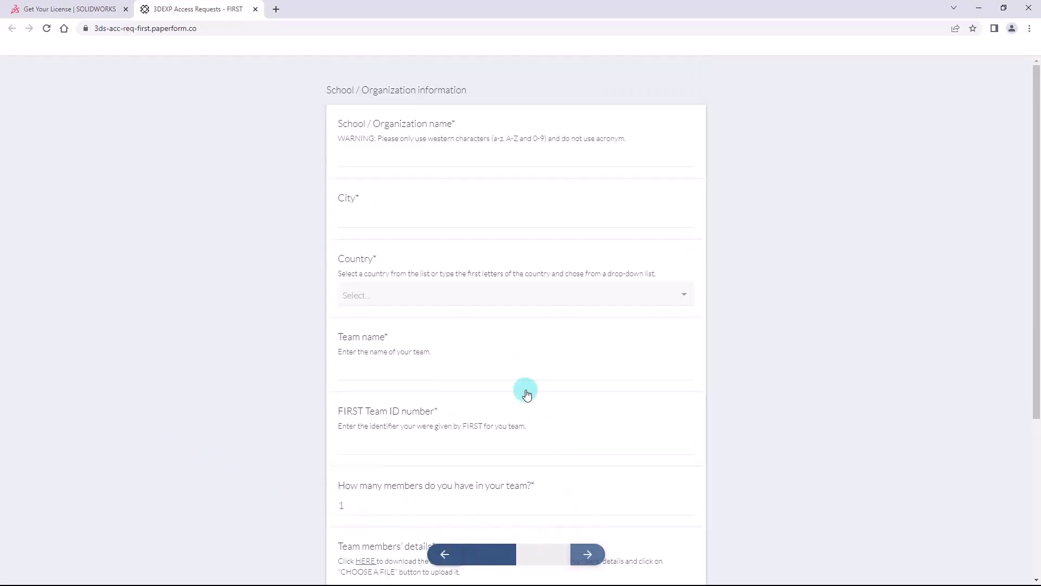
left_click(402, 160)
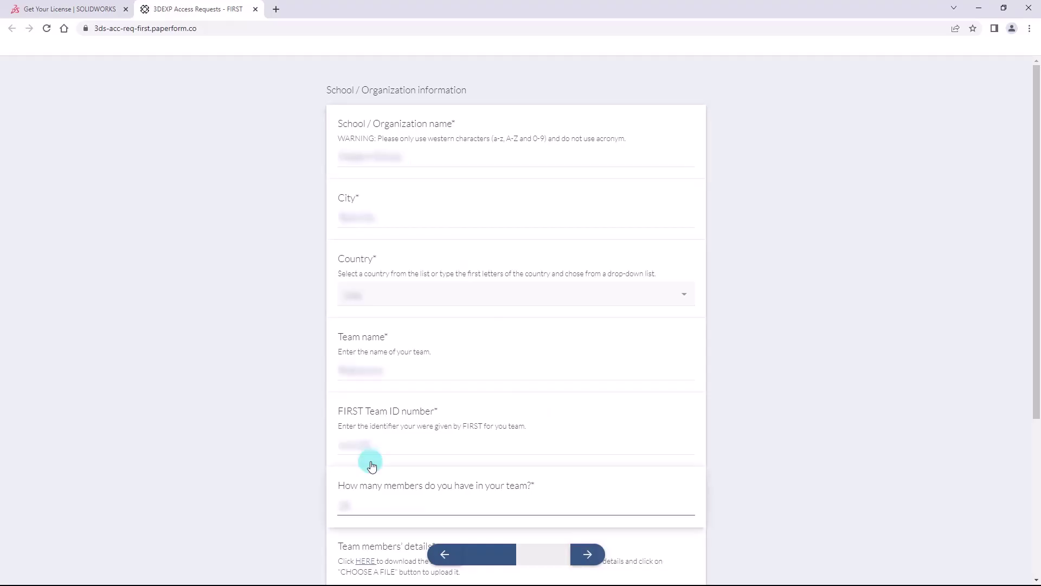
Step: Download the team members' template spreadsheet and open it in Excel
scroll(371, 466, "down", 5)
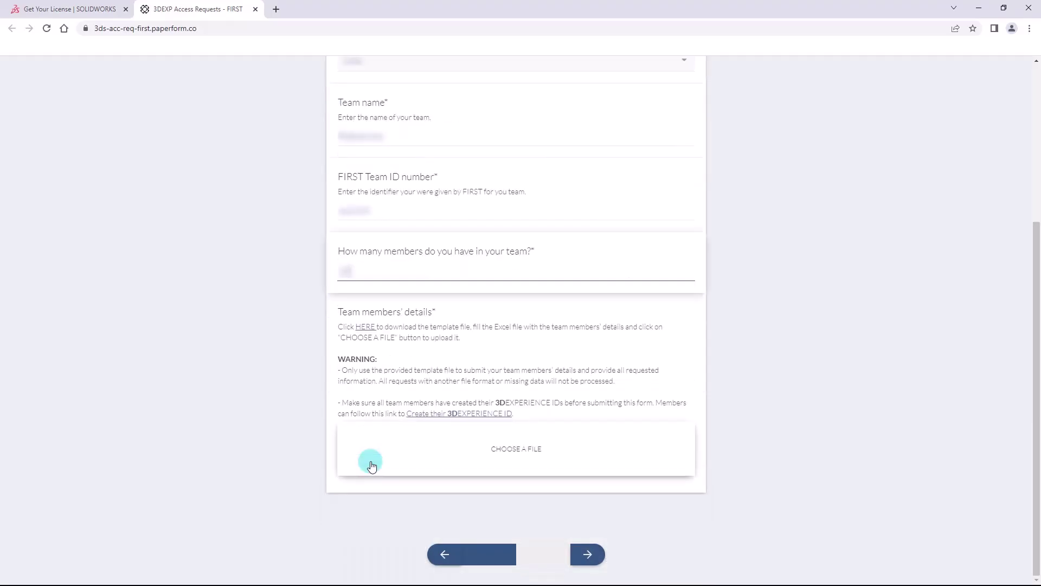
left_click(367, 329)
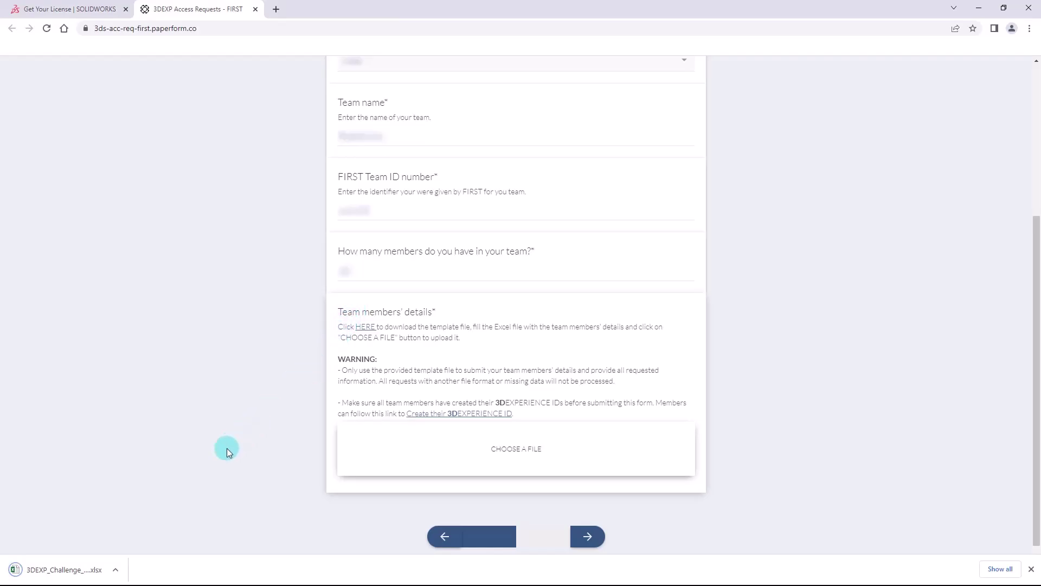
left_click(82, 569)
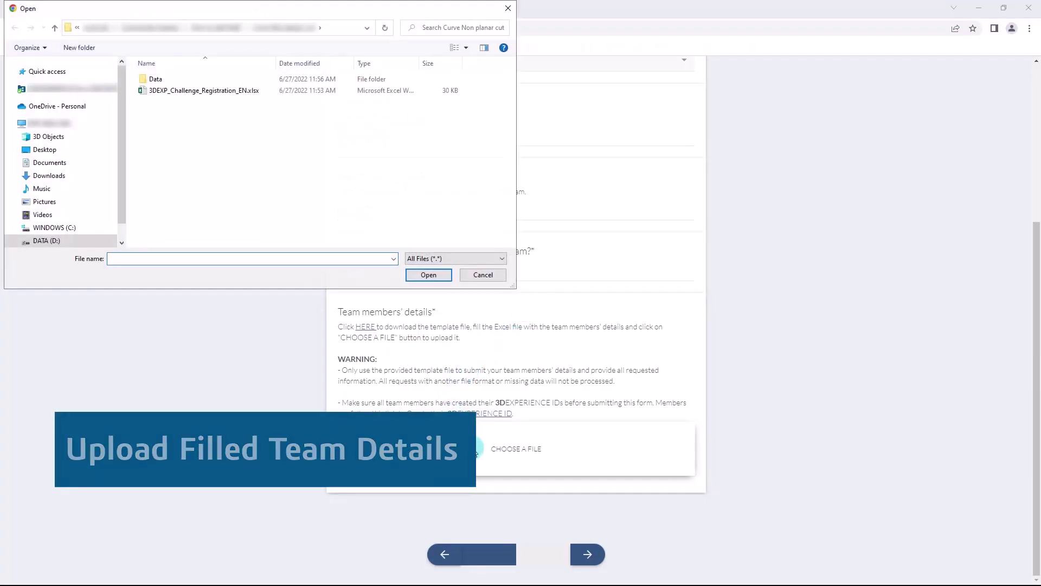
Step: Upload 3DEXP_Challenge_Registration_EN.xlsx as the team details file
left_click(383, 254)
left_click(198, 92)
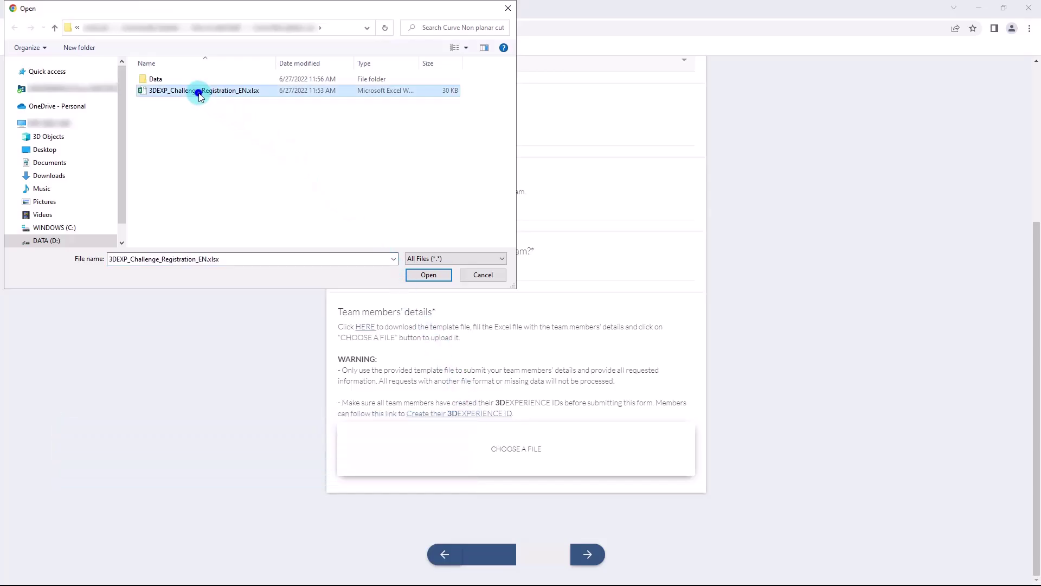
left_click(437, 275)
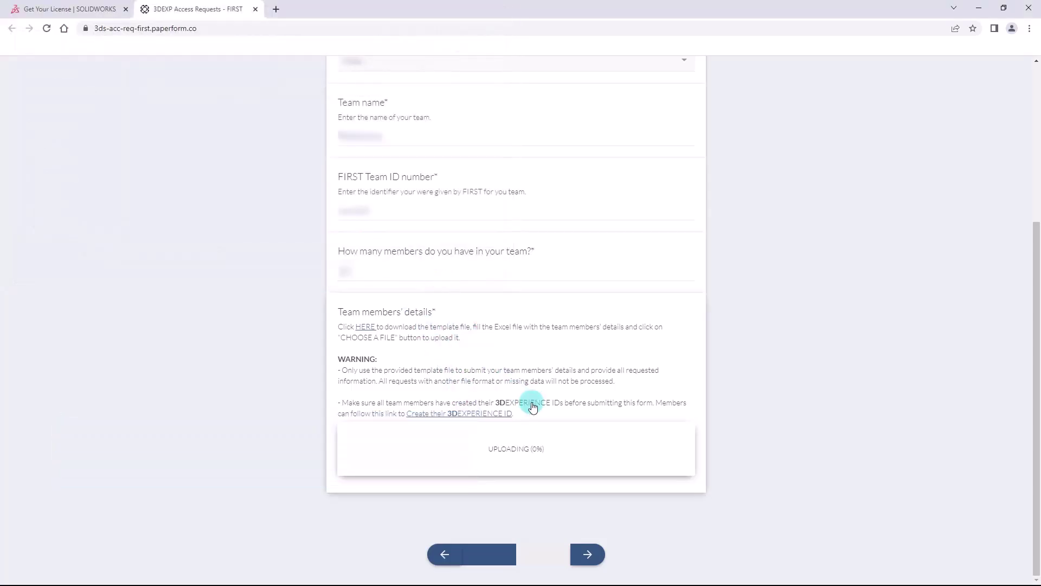
Step: View the parental authorization template and mark all three final statements 'I Agree'
left_click(590, 563)
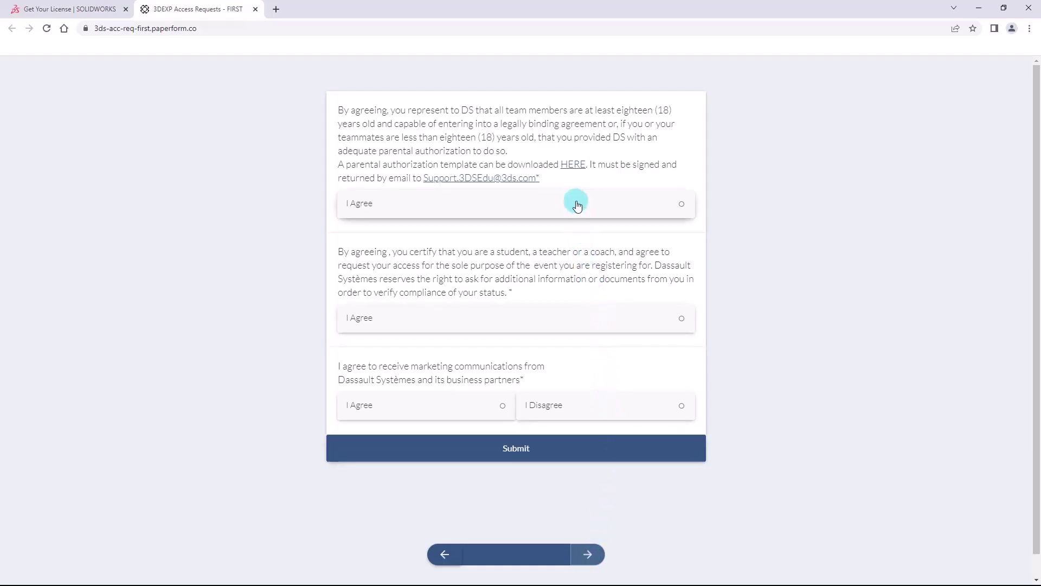
left_click(577, 170)
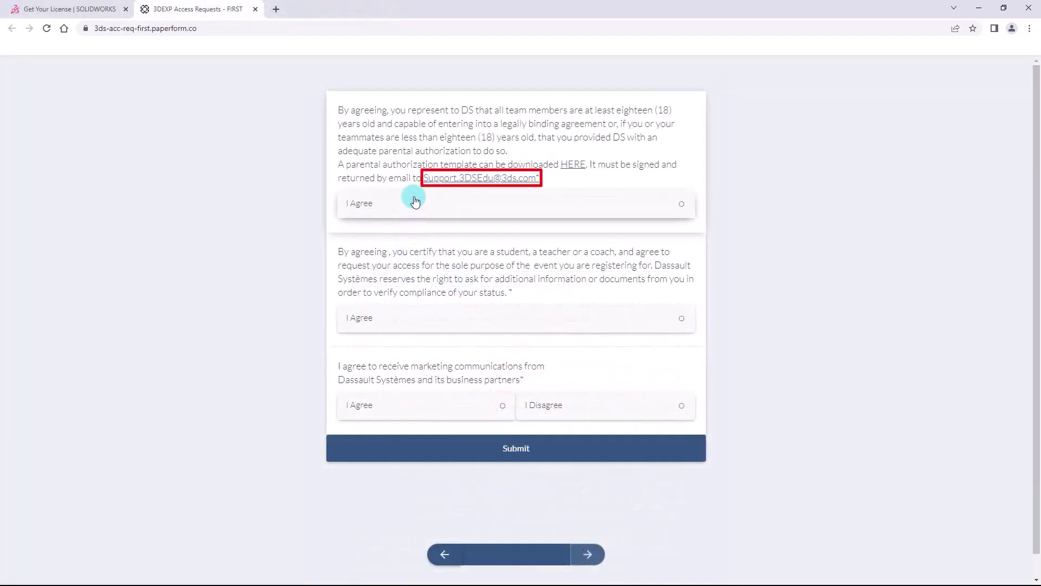
left_click(414, 202)
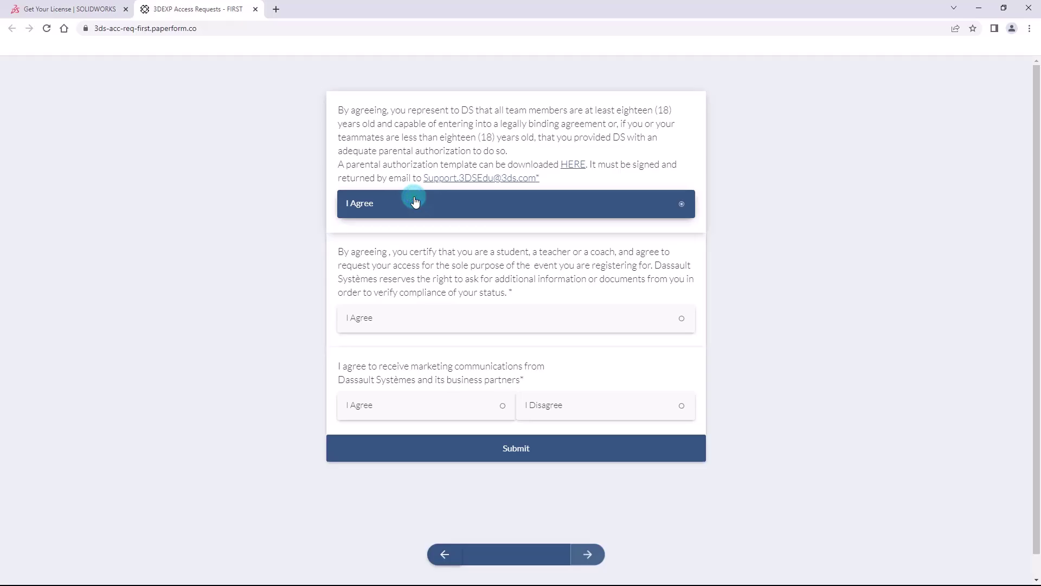
left_click(418, 317)
left_click(425, 404)
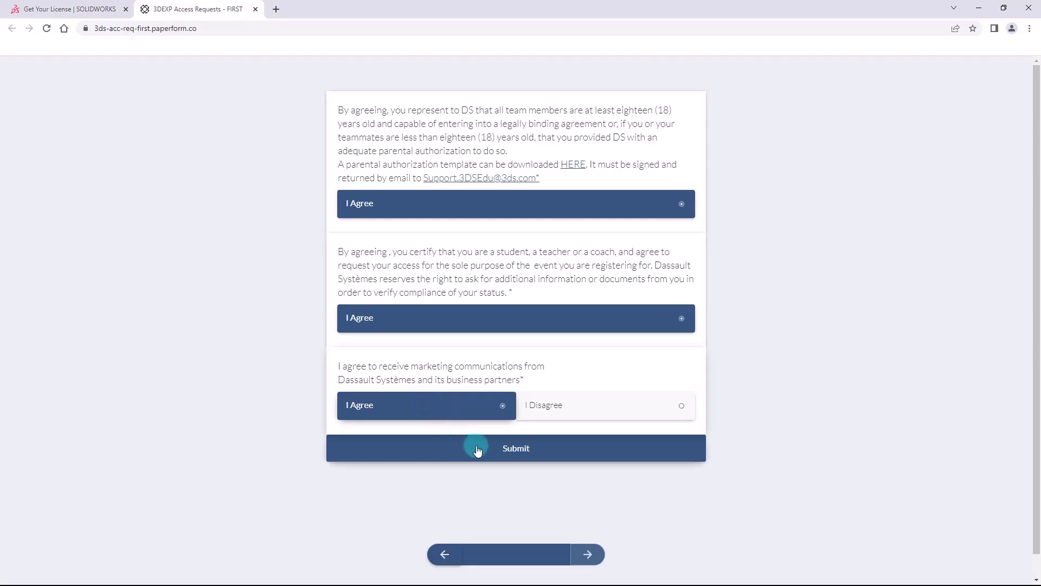
Step: Submit the access request, then launch the 3DEXPERIENCE platform from the Outlook invitation
left_click(509, 452)
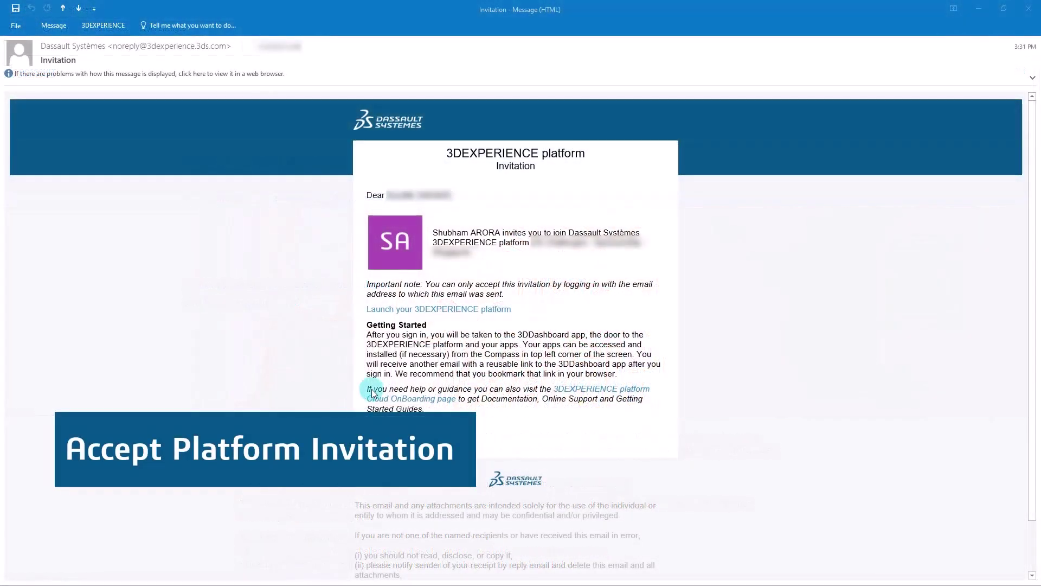
left_click(428, 310)
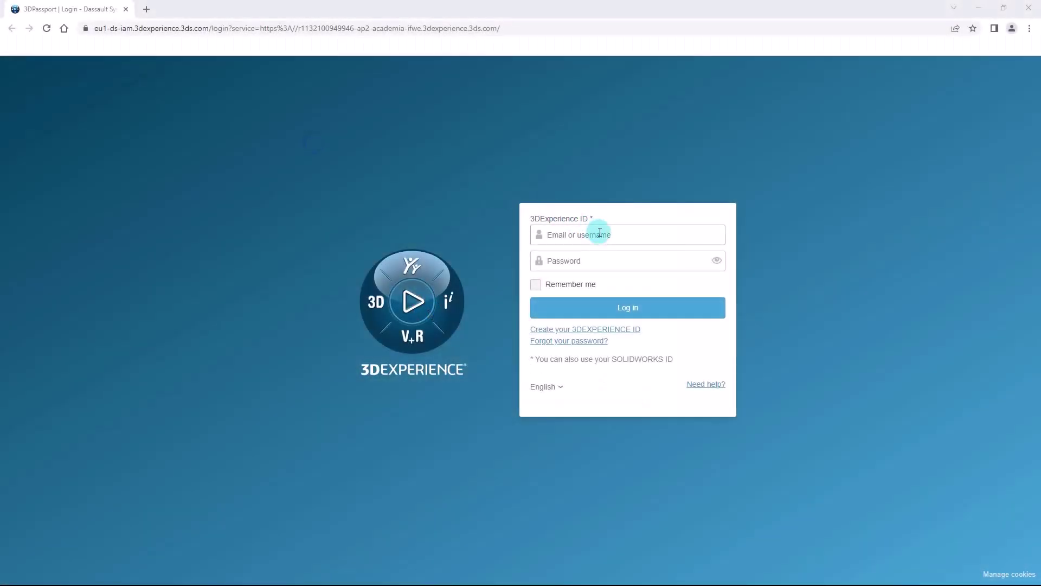
Step: Log in with the 3DEXPERIENCE ID, accept the Terms of Use, and close the Welcome dialog
left_click(600, 234)
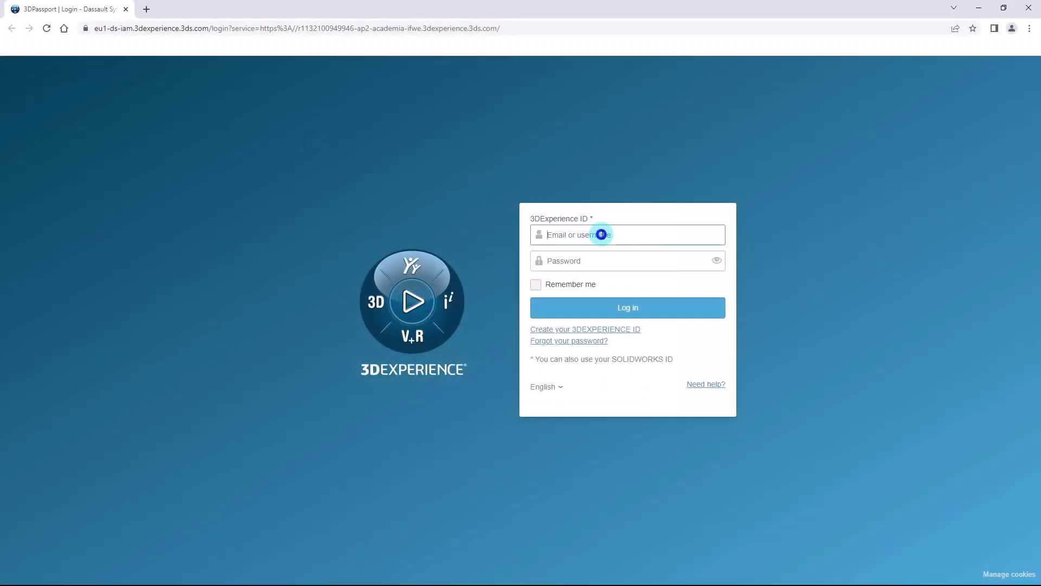
left_click(631, 307)
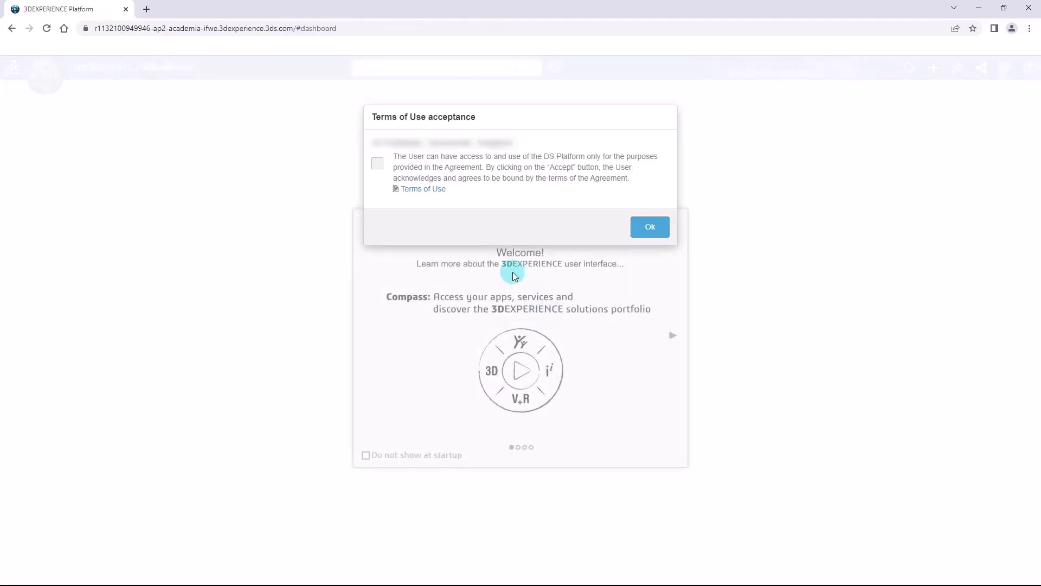
left_click(377, 163)
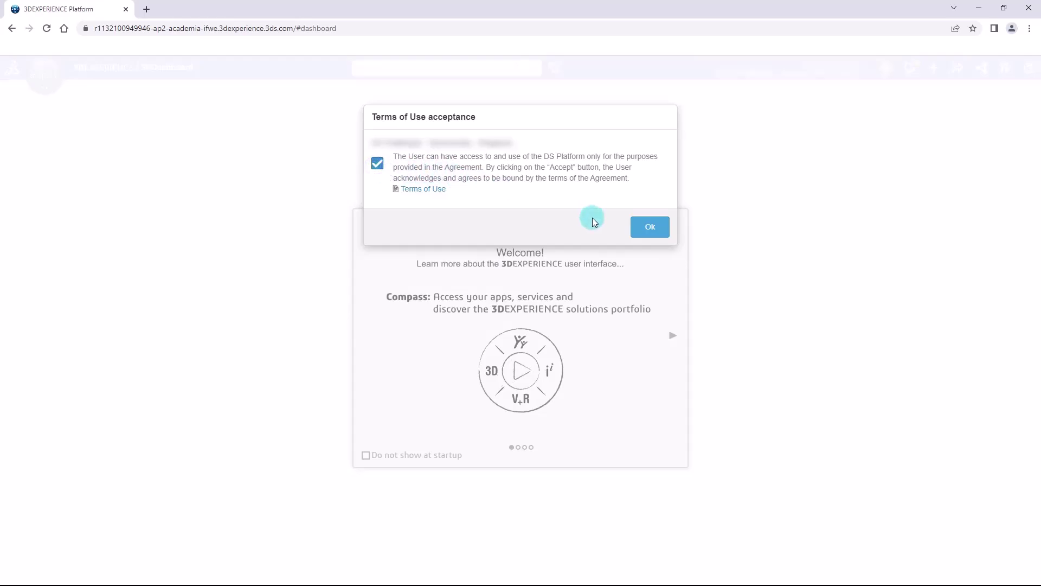
left_click(650, 232)
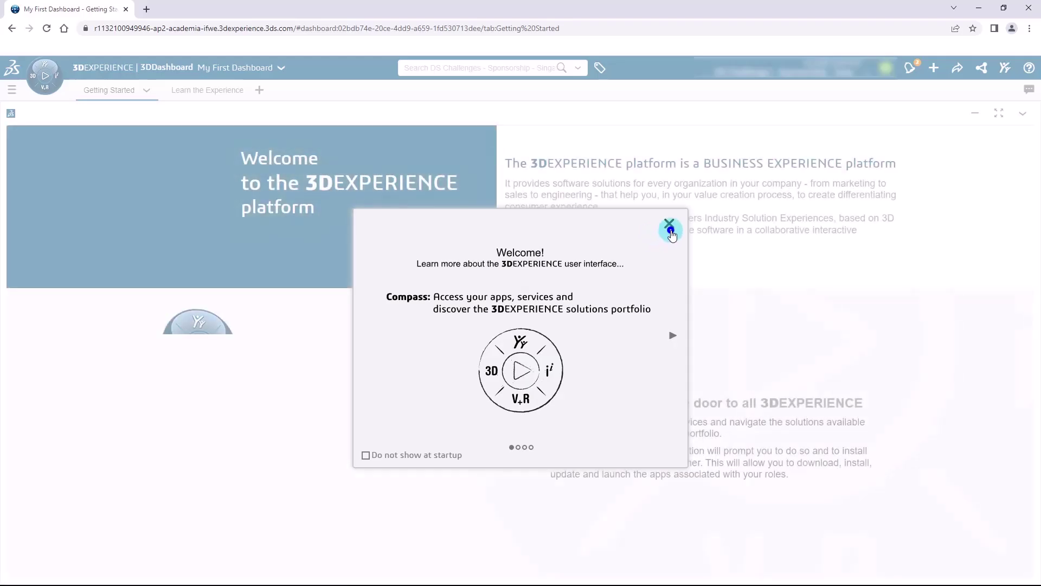
left_click(670, 232)
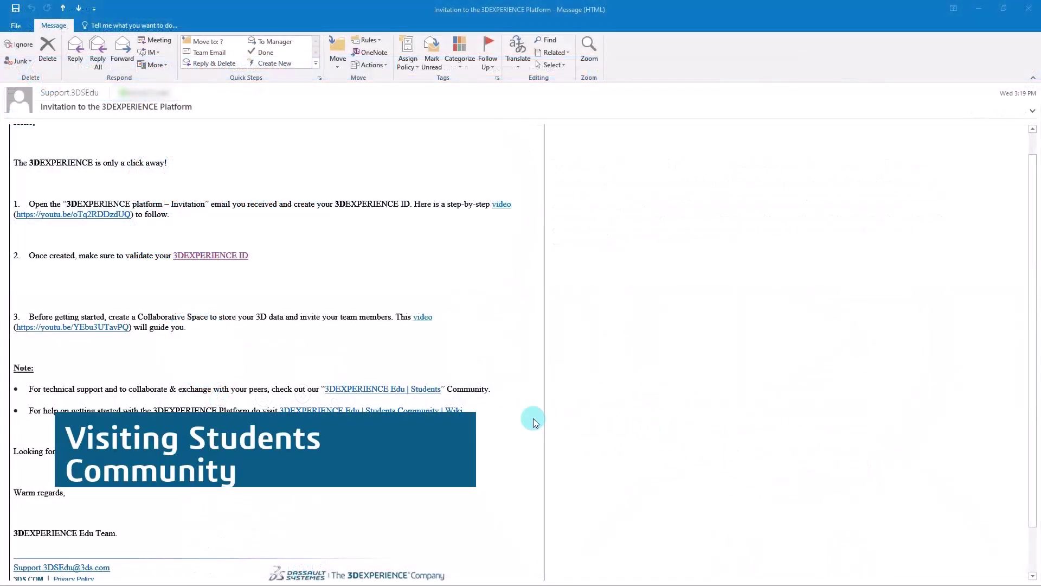
Step: Follow the '3DEXPERIENCE Edu | Students' community link in the invitation email
left_click(371, 394)
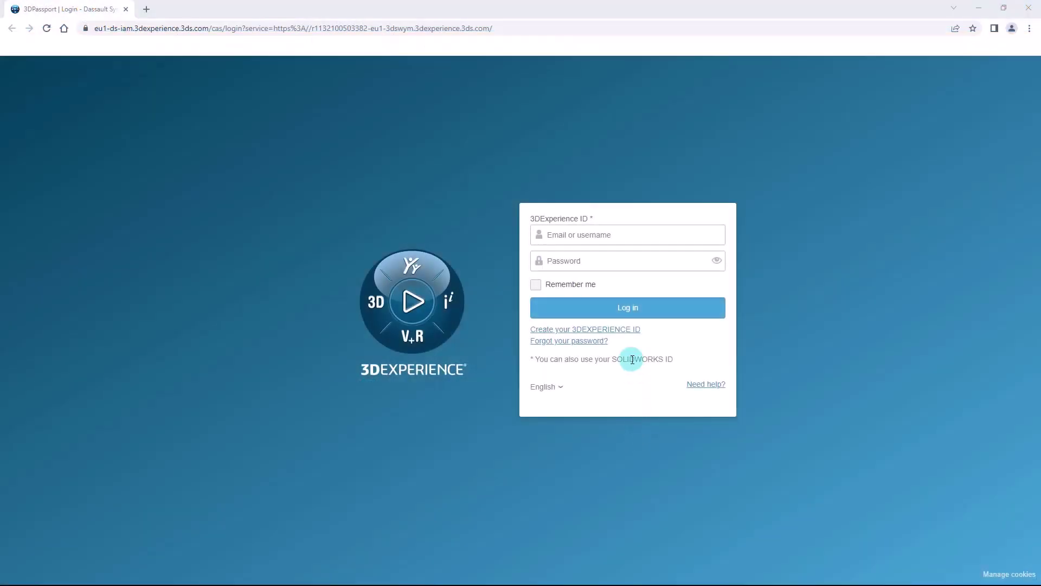
Step: Log in, drag the Students community into Favorite Communities, and apply then clear the Wiki filter
key("Return")
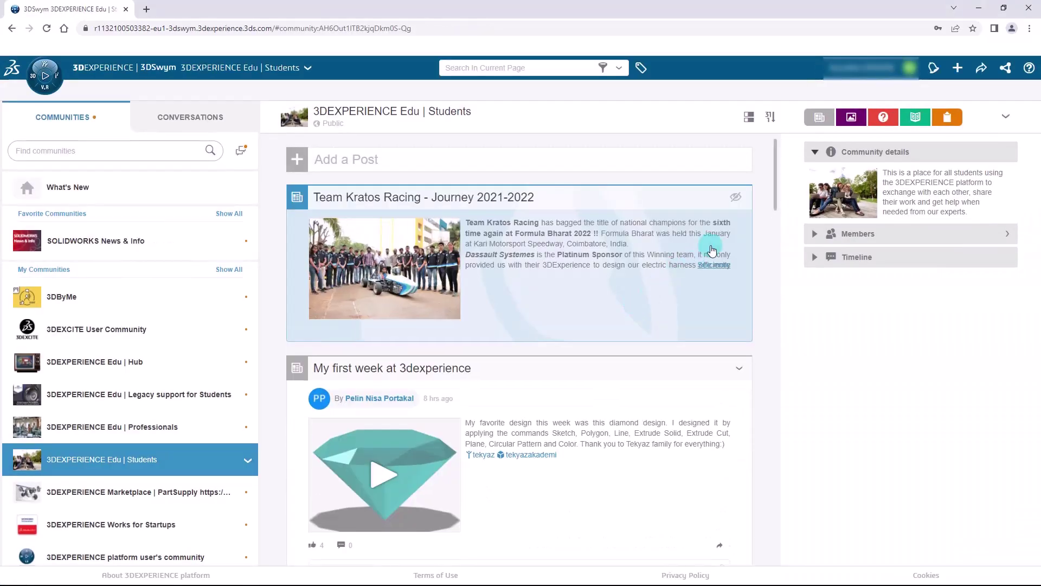
left_click_drag(126, 460, 127, 274)
left_click(915, 122)
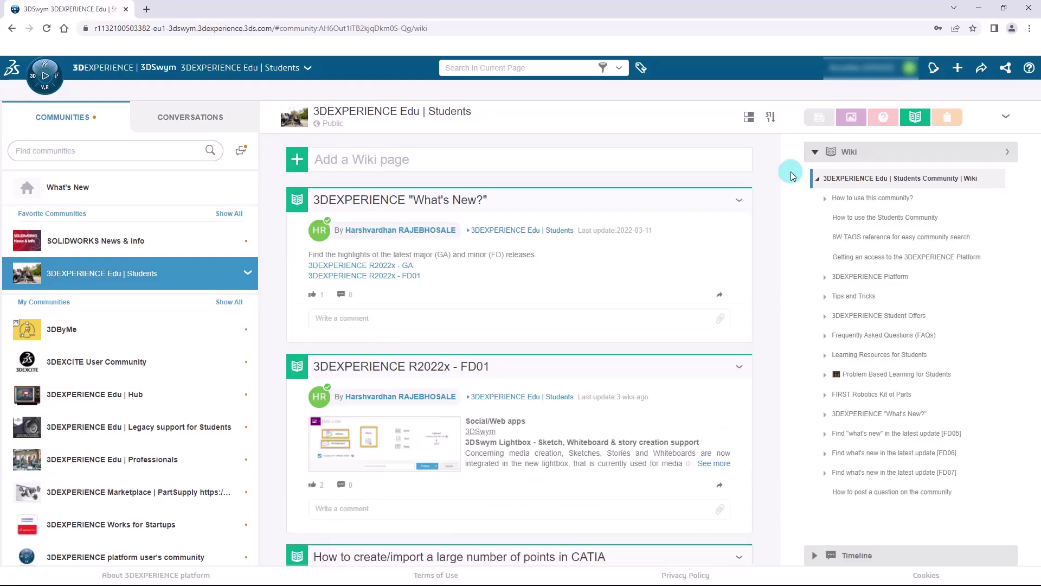
left_click(820, 121)
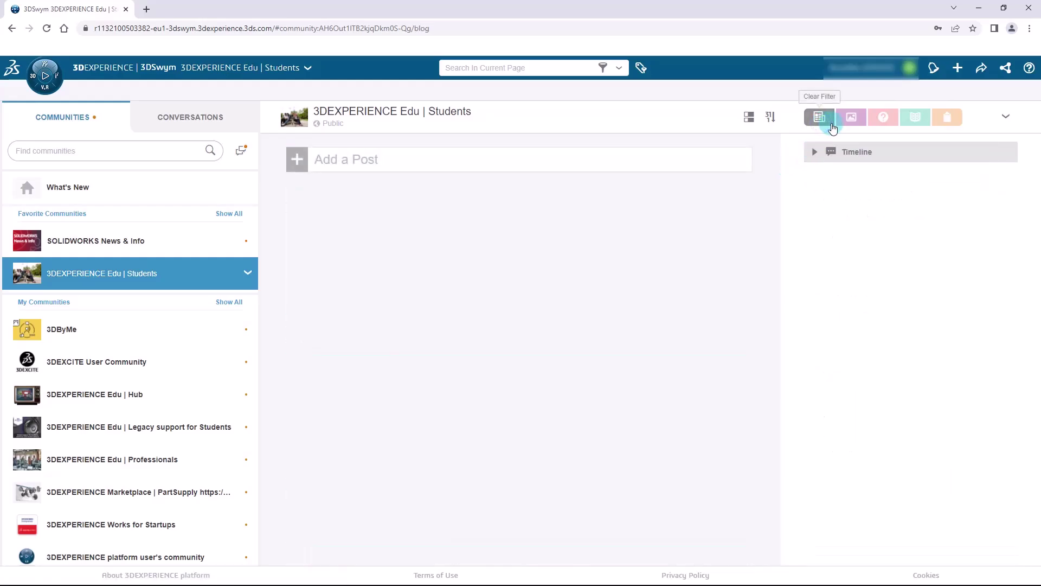